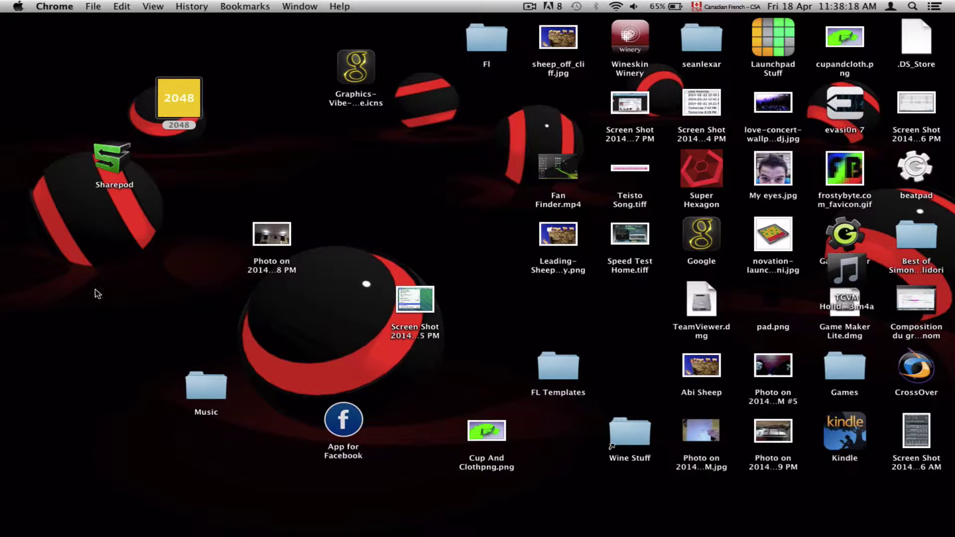
Focus the desktop and restore the Chrome window showing fluidapp.com
{"action": "left_click", "coordinate": [115, 296]}
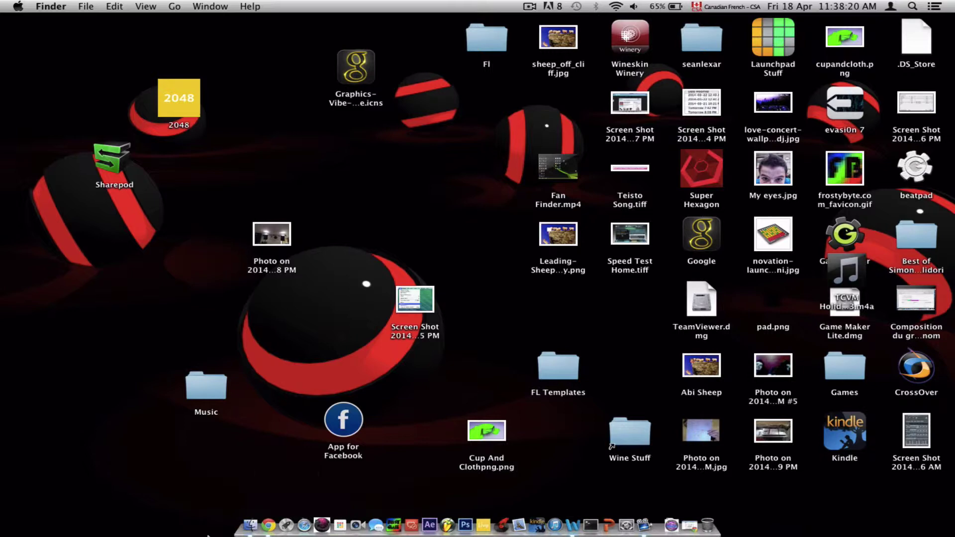
{"action": "left_click", "coordinate": [276, 526]}
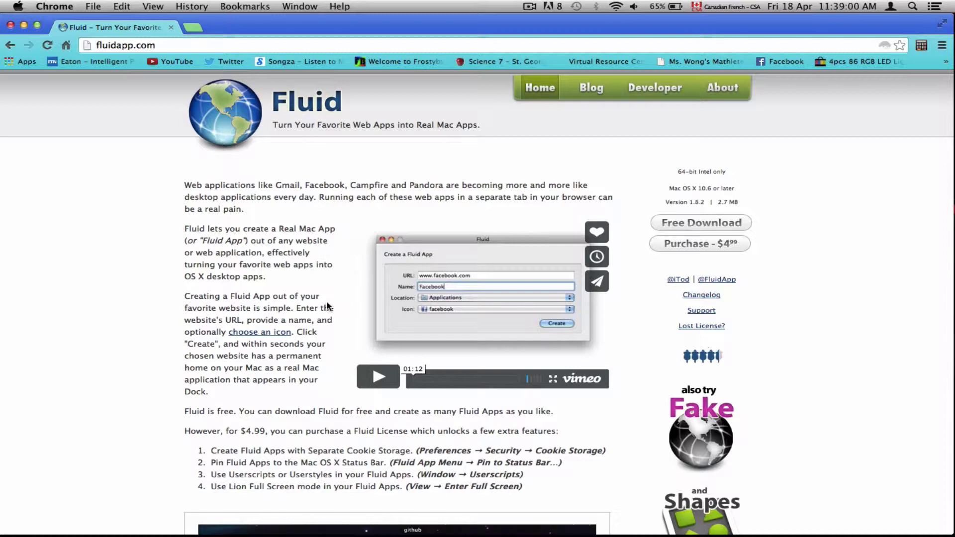
{"action": "scroll", "coordinate": [326, 306], "scroll_direction": "down", "scroll_amount": 5}
{"action": "scroll", "coordinate": [326, 306], "scroll_direction": "up", "scroll_amount": 5}
{"action": "scroll", "coordinate": [327, 305], "scroll_direction": "down", "scroll_amount": 2}
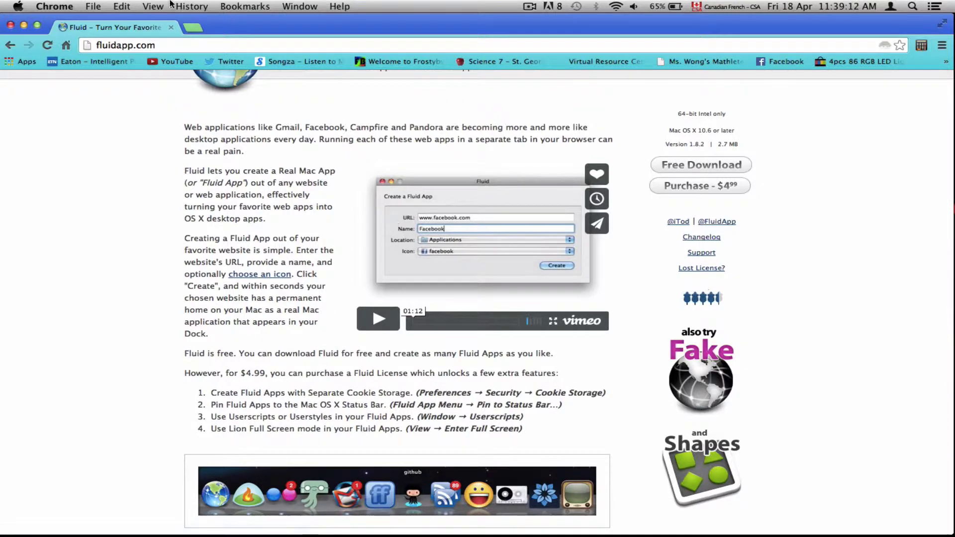
{"action": "left_click", "coordinate": [24, 25]}
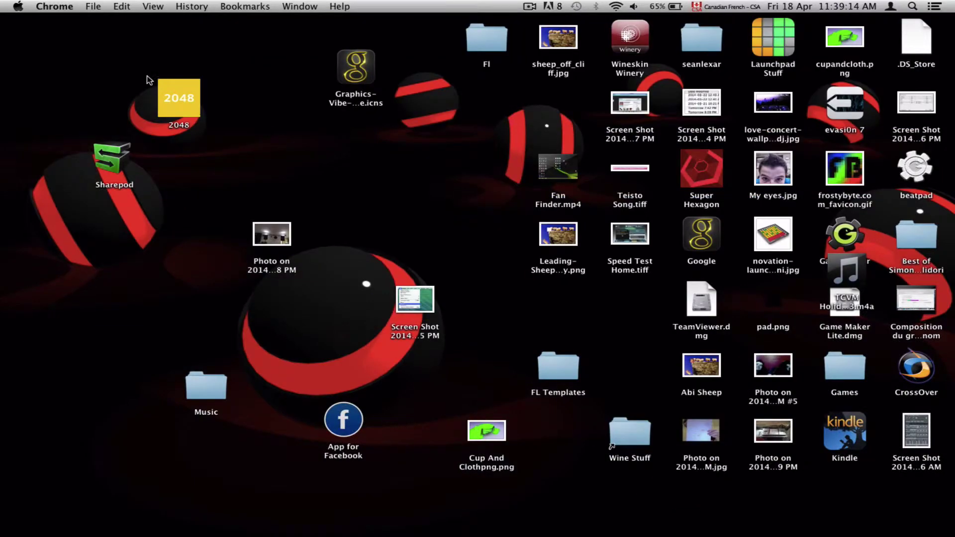
{"action": "double_click", "coordinate": [177, 91]}
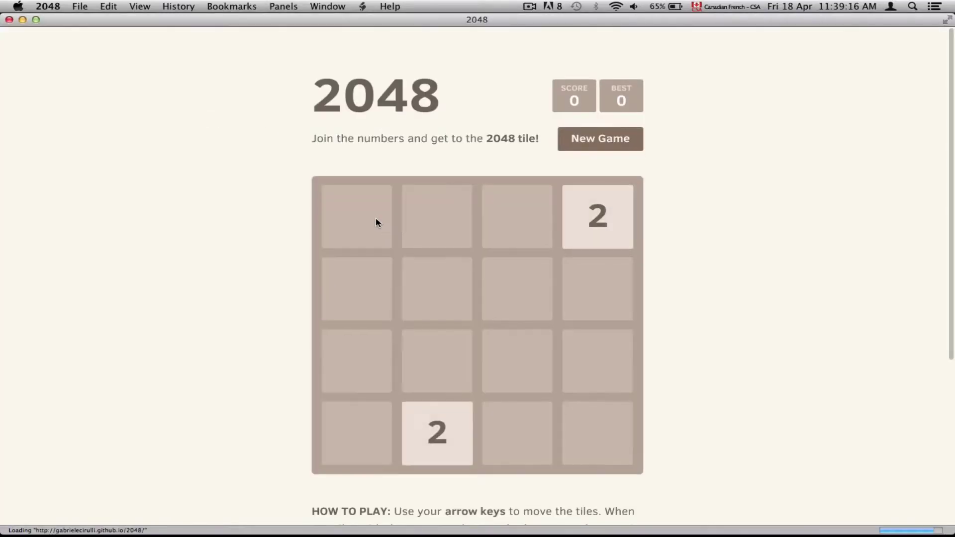
{"action": "double_click", "coordinate": [625, 93]}
{"action": "left_click", "coordinate": [905, 123]}
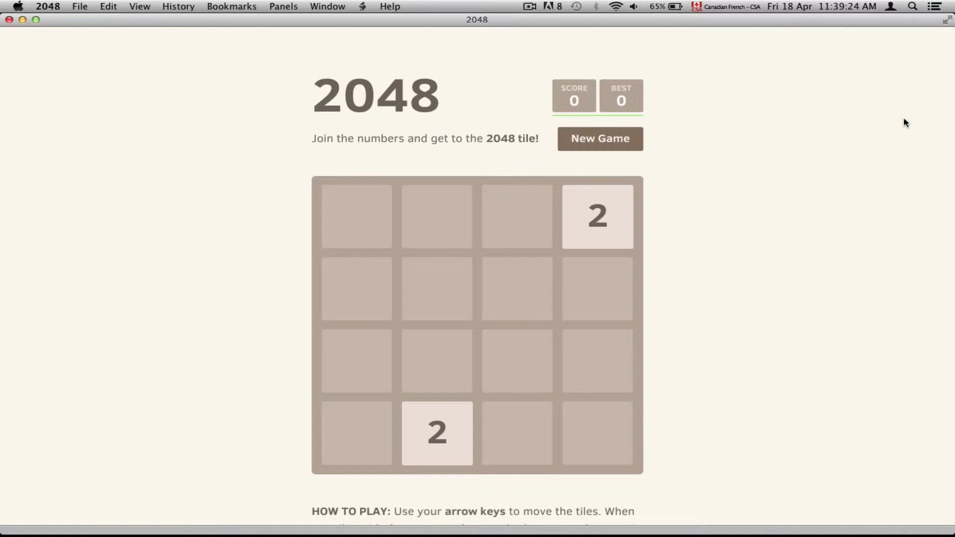
{"action": "key", "text": "Down"}
{"action": "key", "text": "Left"}
{"action": "key", "text": "Down"}
{"action": "key", "text": "Left"}
{"action": "key", "text": "Down"}
{"action": "key", "text": "Left"}
{"action": "key", "text": "Down"}
{"action": "key", "text": "Left"}
{"action": "key", "text": "Down"}
{"action": "key", "text": "Down"}
{"action": "key", "text": "Left"}
{"action": "key", "text": "Down"}
{"action": "key", "text": "Left"}
{"action": "key", "text": "Right"}
{"action": "key", "text": "Down"}
{"action": "key", "text": "Right"}
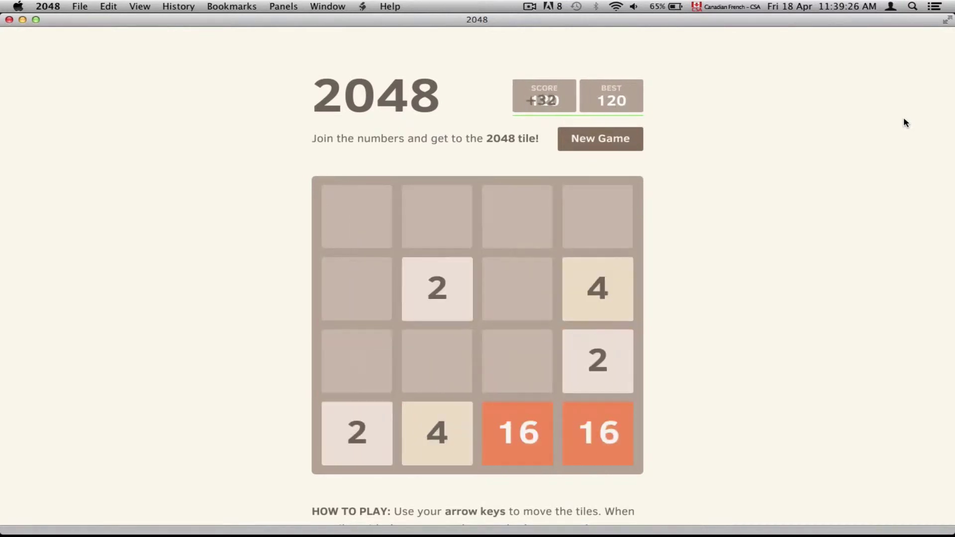
{"action": "key", "text": "Right"}
{"action": "key", "text": "Right"}
{"action": "key", "text": "Down"}
{"action": "key", "text": "Left"}
{"action": "key", "text": "Down"}
{"action": "key", "text": "Left"}
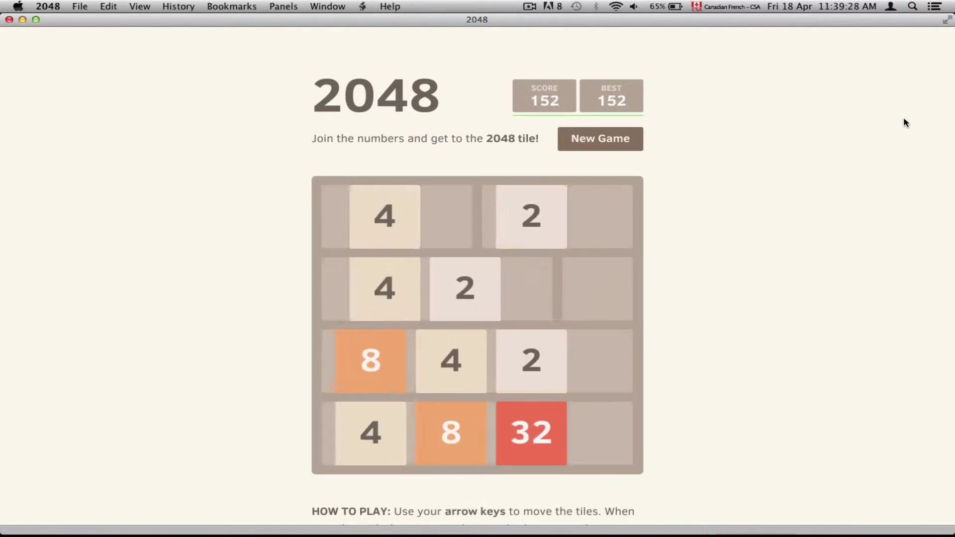
{"action": "key", "text": "Down"}
{"action": "key", "text": "Right"}
{"action": "key", "text": "Down"}
{"action": "key", "text": "Right"}
{"action": "key", "text": "Down"}
{"action": "key", "text": "Left"}
{"action": "key", "text": "super+q"}
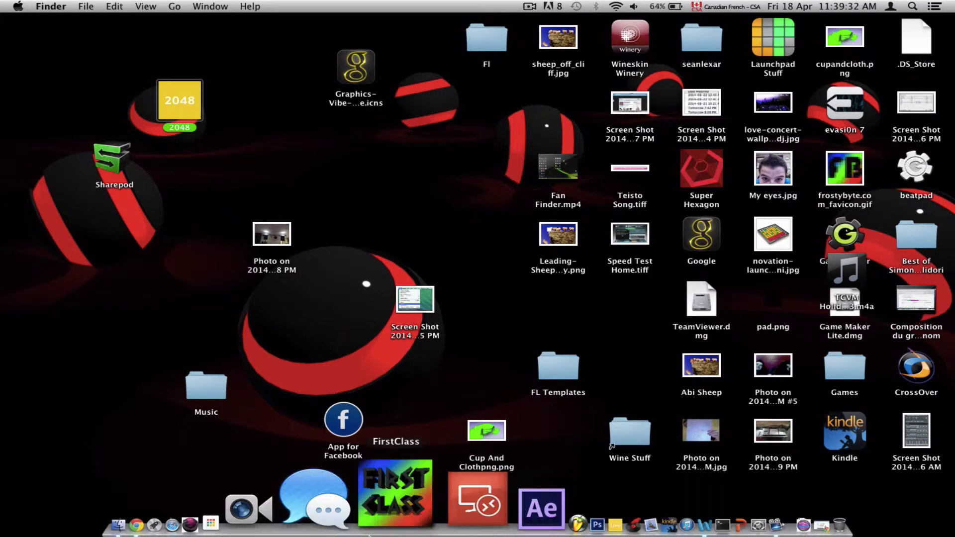
Review the Fluid site's address and its list of paid features in Chrome
{"action": "left_click", "coordinate": [265, 504]}
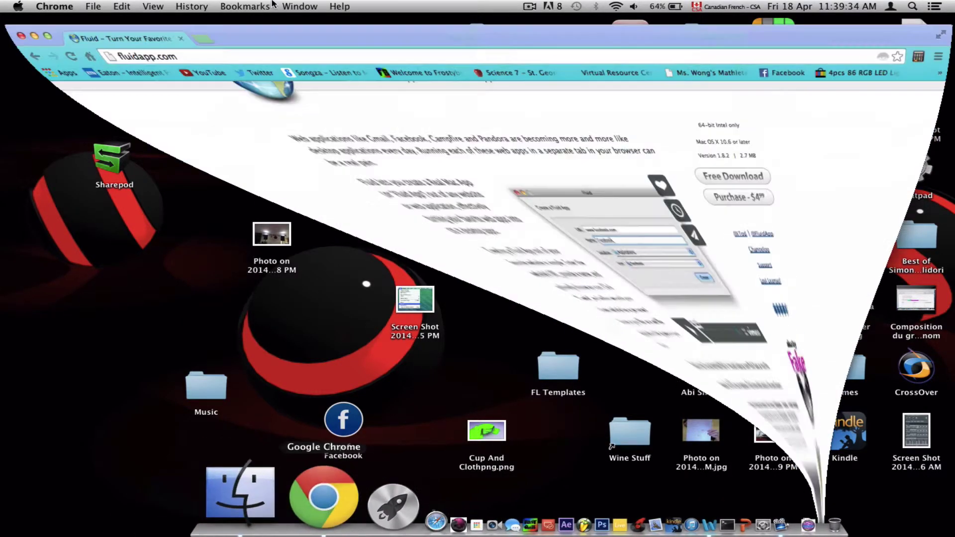
{"action": "left_click", "coordinate": [193, 47]}
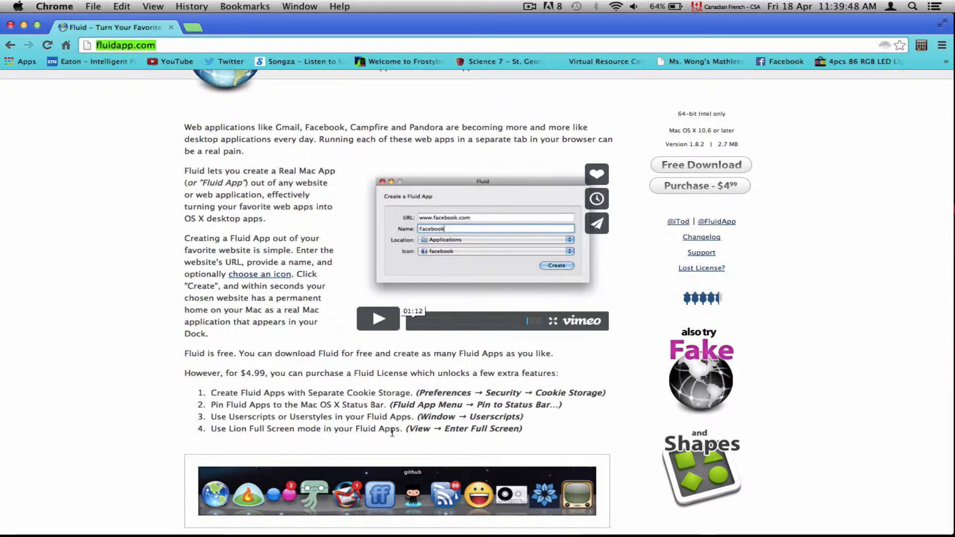
{"action": "left_click_drag", "start_coordinate": [202, 392], "coordinate": [571, 443]}
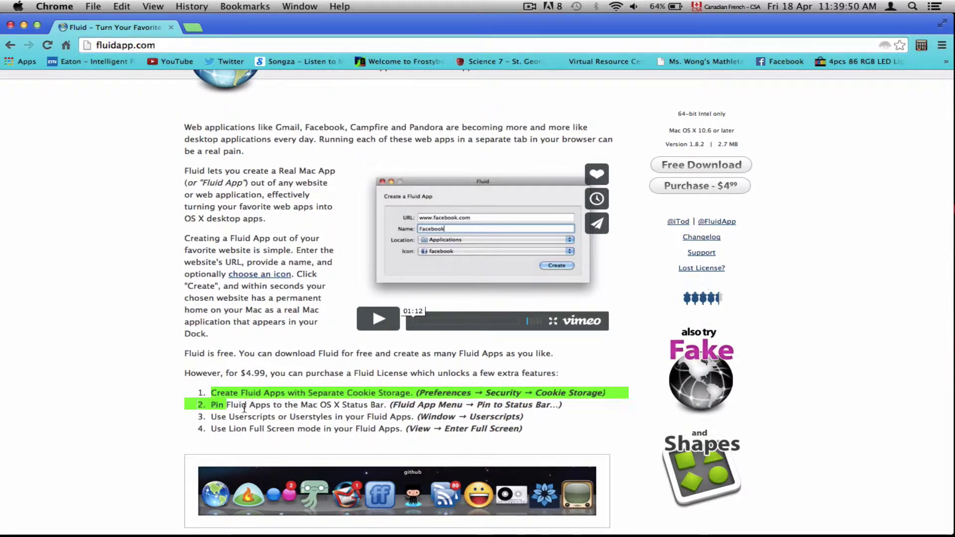
{"action": "left_click", "coordinate": [543, 441]}
{"action": "mouse_move", "coordinate": [545, 430]}
{"action": "left_mouse_down"}
{"action": "mouse_move", "coordinate": [201, 399]}
{"action": "mouse_move", "coordinate": [192, 390]}
{"action": "left_mouse_up"}
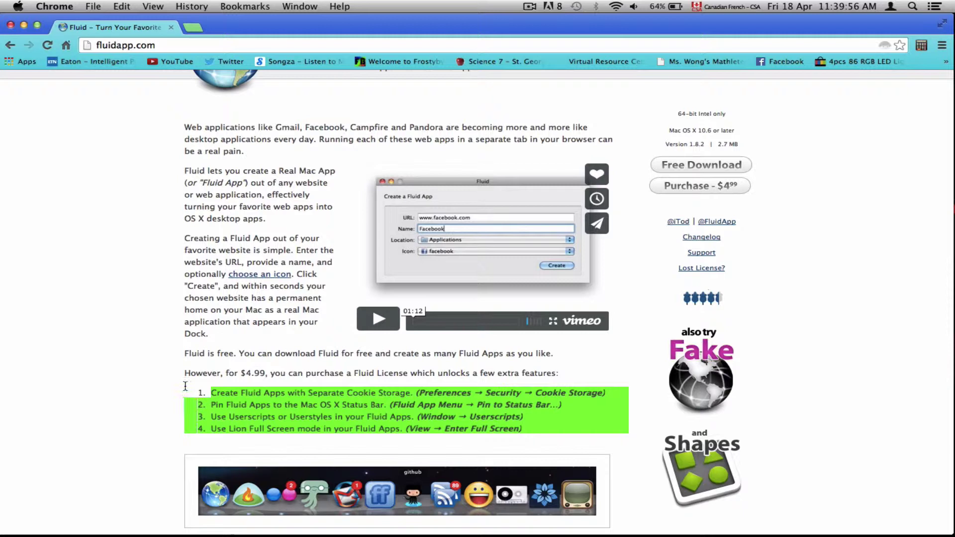
{"action": "left_click", "coordinate": [304, 418]}
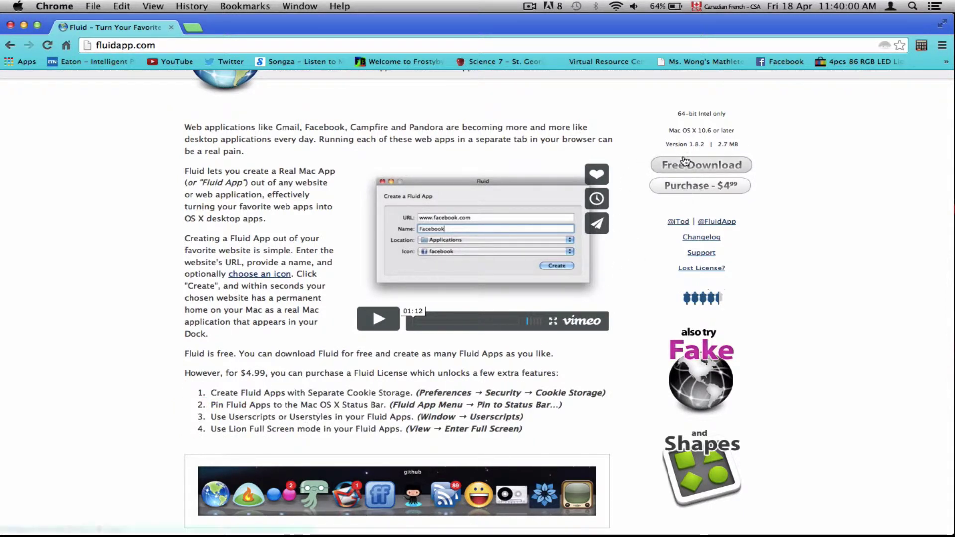
Download Fluid for free and launch it from Chrome's downloads to show the Create a Fluid App window
{"action": "left_click", "coordinate": [695, 168]}
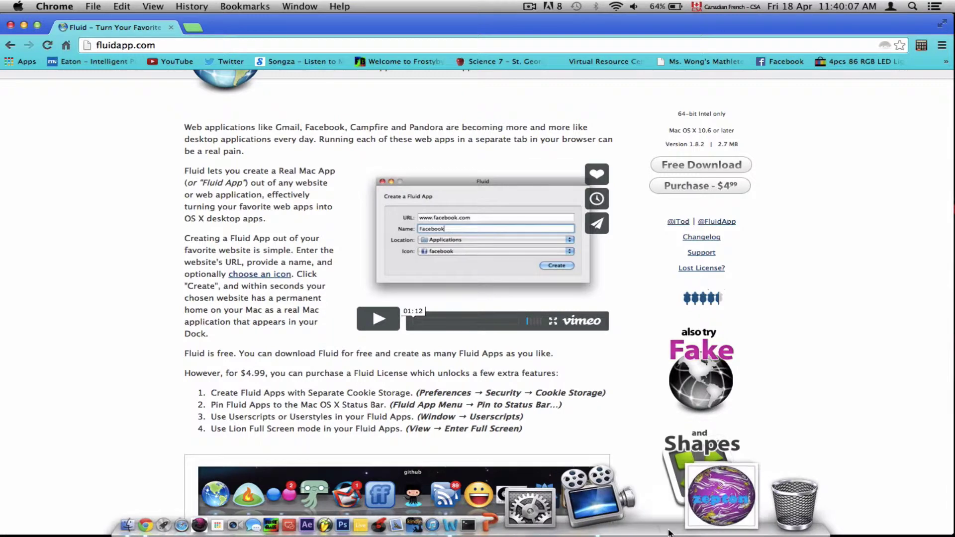
{"action": "left_click", "coordinate": [682, 489]}
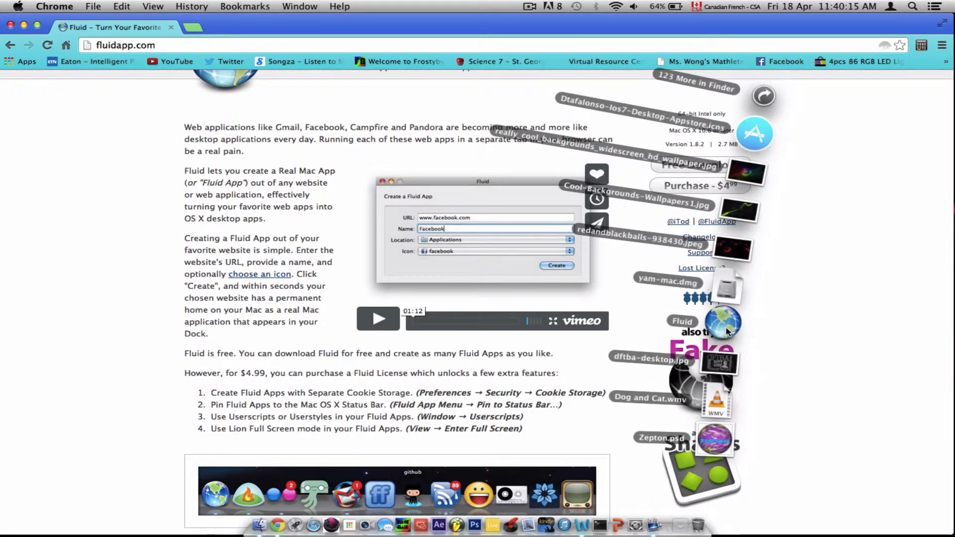
{"action": "left_click", "coordinate": [723, 326]}
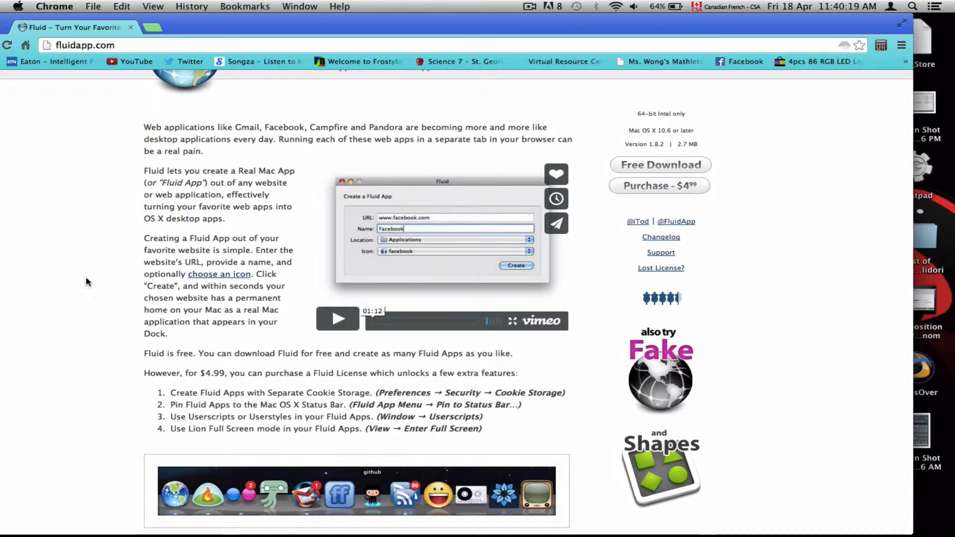
{"action": "left_click_drag", "start_coordinate": [232, 30], "coordinate": [293, 23]}
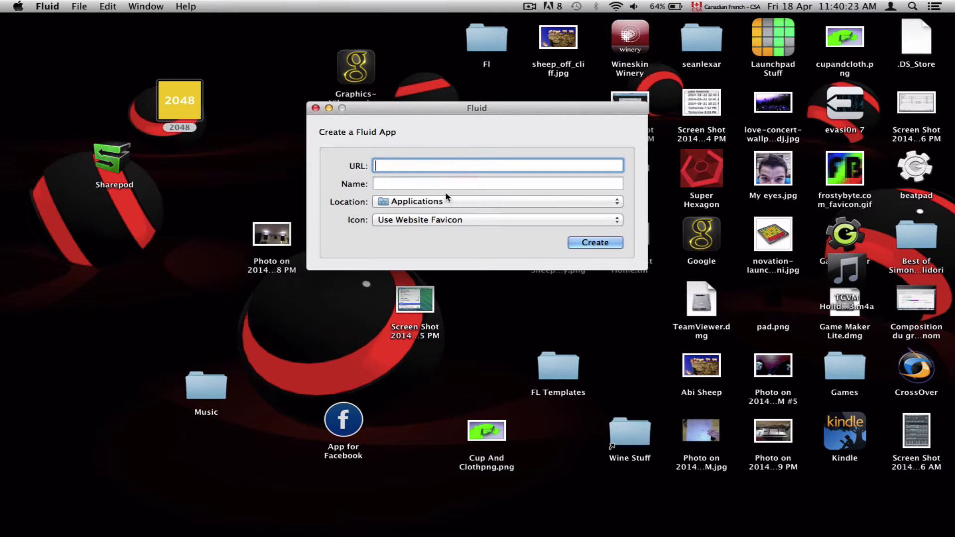
Enter facebook.com as the URL and Facebook as the app name, removing a stray capital B
{"action": "left_click", "coordinate": [437, 183]}
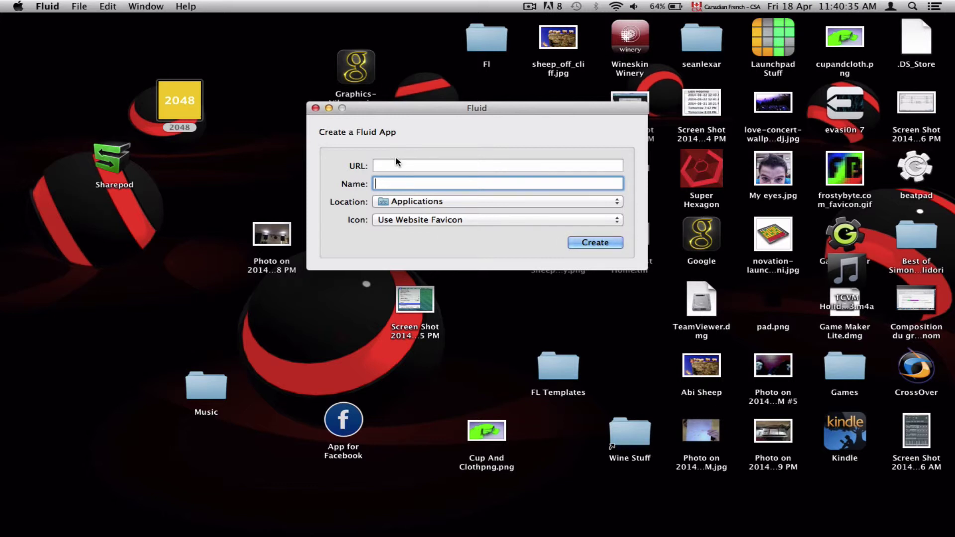
{"action": "left_click", "coordinate": [389, 169]}
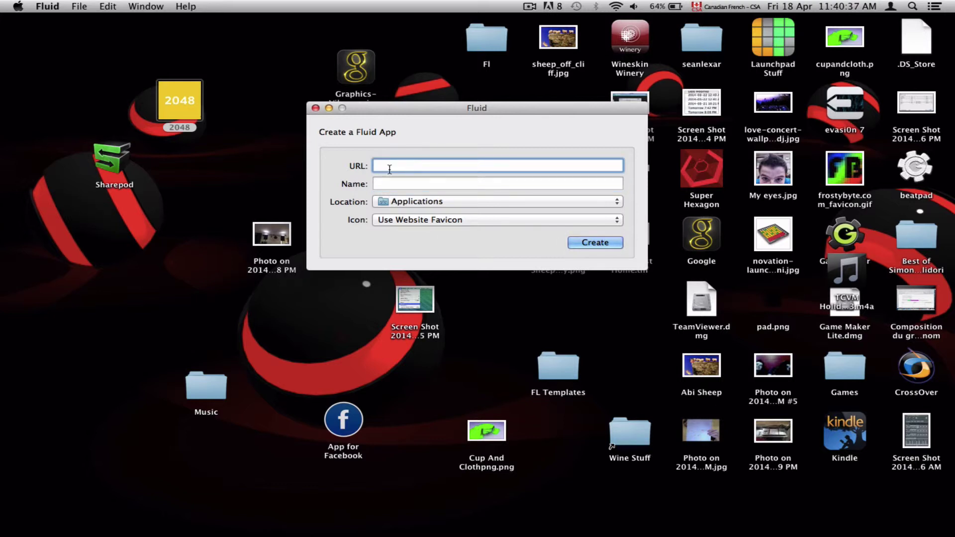
{"action": "type", "text": "facebook."}
{"action": "type", "text": "copm"}
{"action": "key", "text": "Tab"}
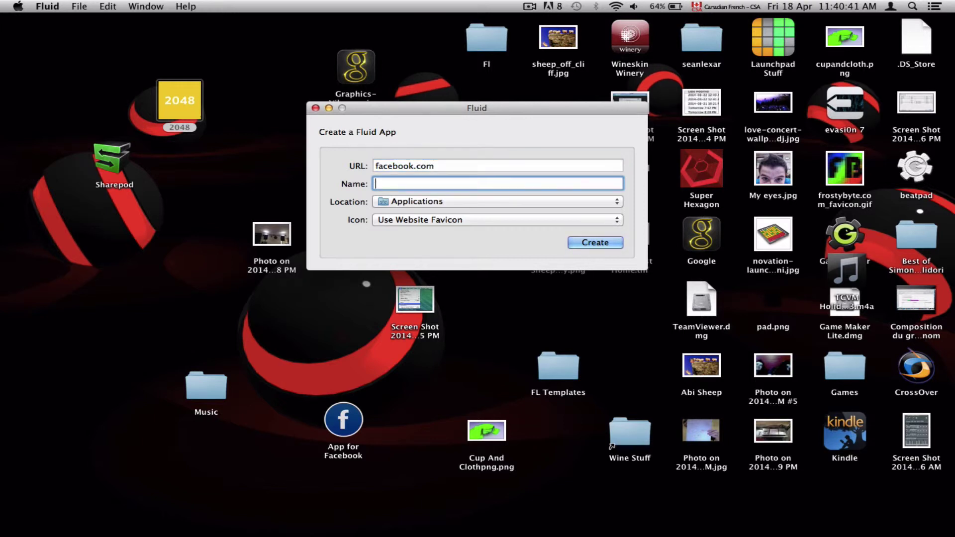
{"action": "type", "text": "FaceB"}
{"action": "key", "text": "BackSpace"}
{"action": "key", "text": "BackSpace"}
{"action": "type", "text": "ebo"}
{"action": "type", "text": "ok"}
Set the new app's save location to the Desktop via Other…
{"action": "left_click", "coordinate": [443, 202]}
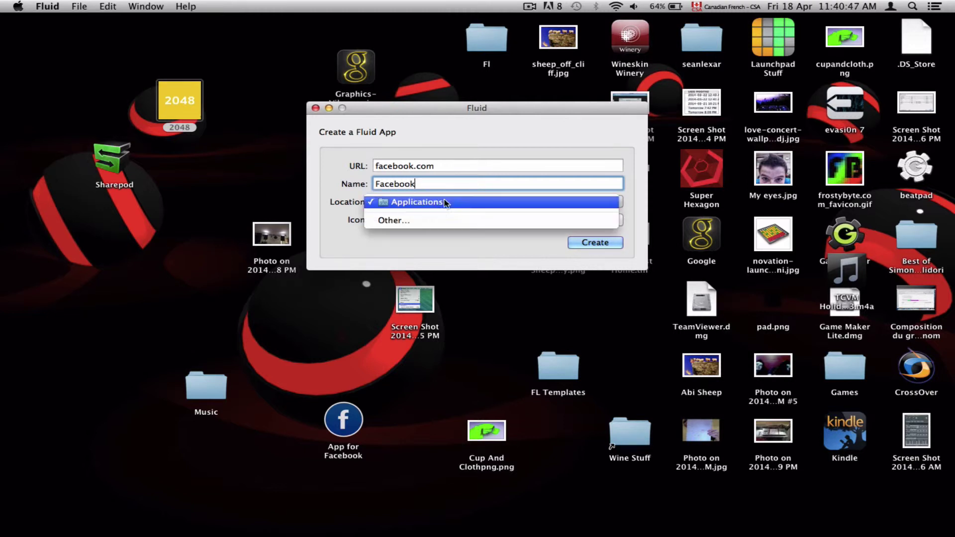
{"action": "left_click", "coordinate": [441, 219]}
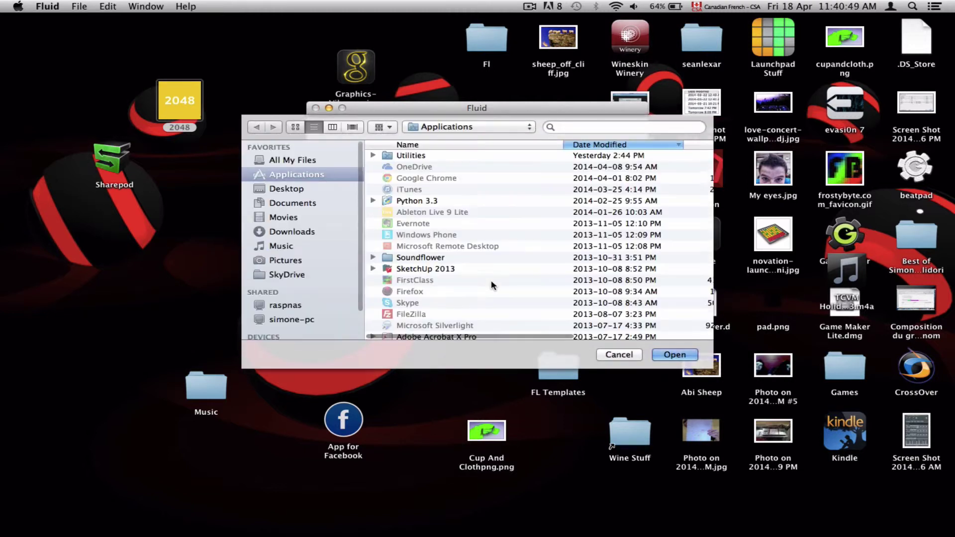
{"action": "left_click", "coordinate": [278, 189]}
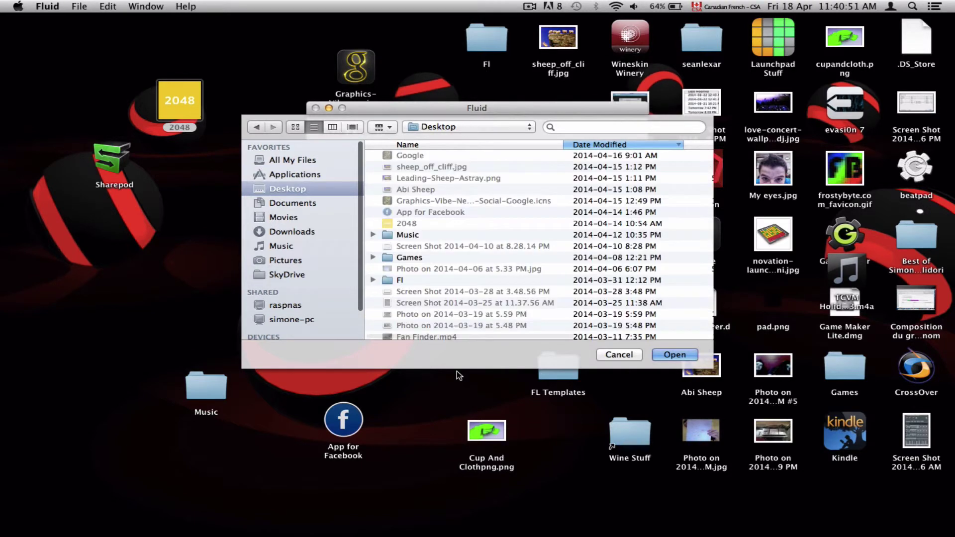
{"action": "left_click", "coordinate": [675, 354]}
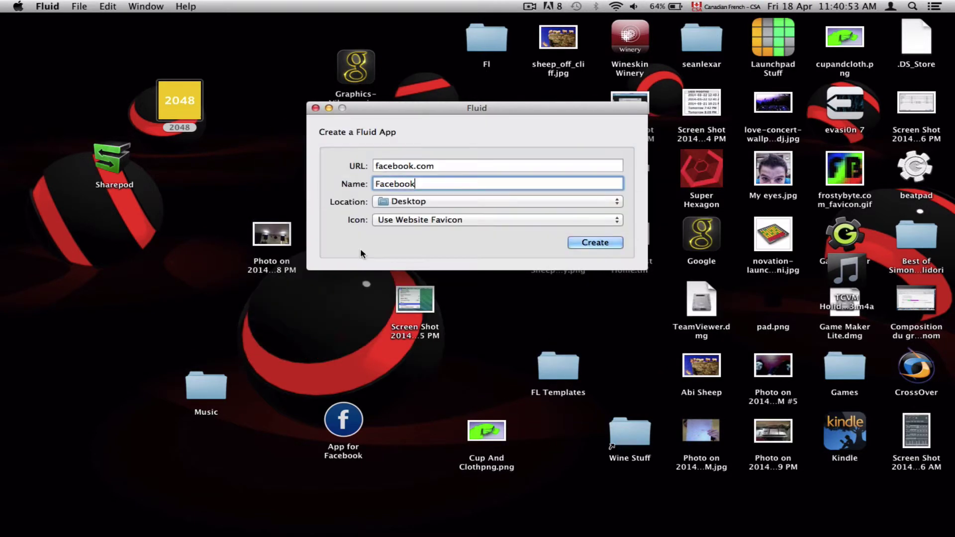
Keep the website favicon as the icon and create the Facebook app
{"action": "left_click", "coordinate": [414, 221]}
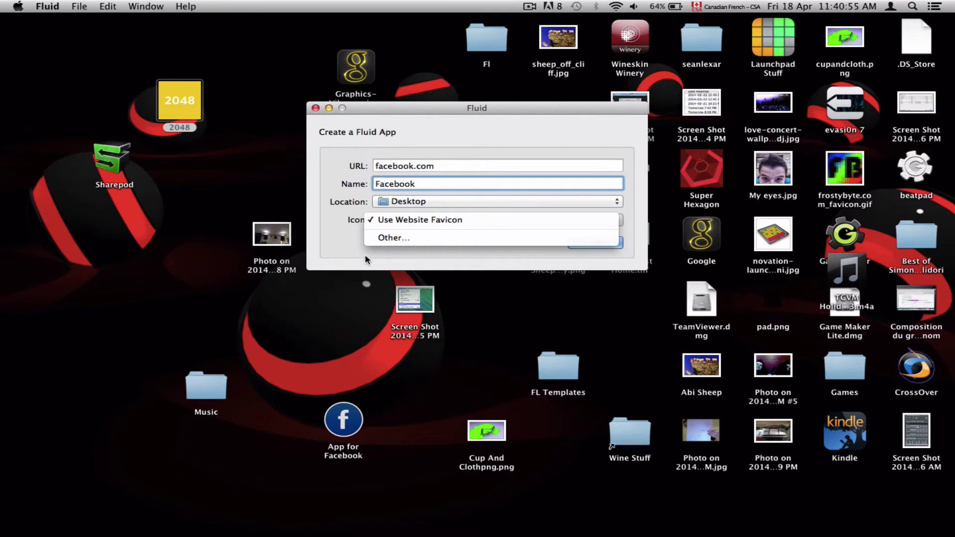
{"action": "left_click", "coordinate": [314, 152]}
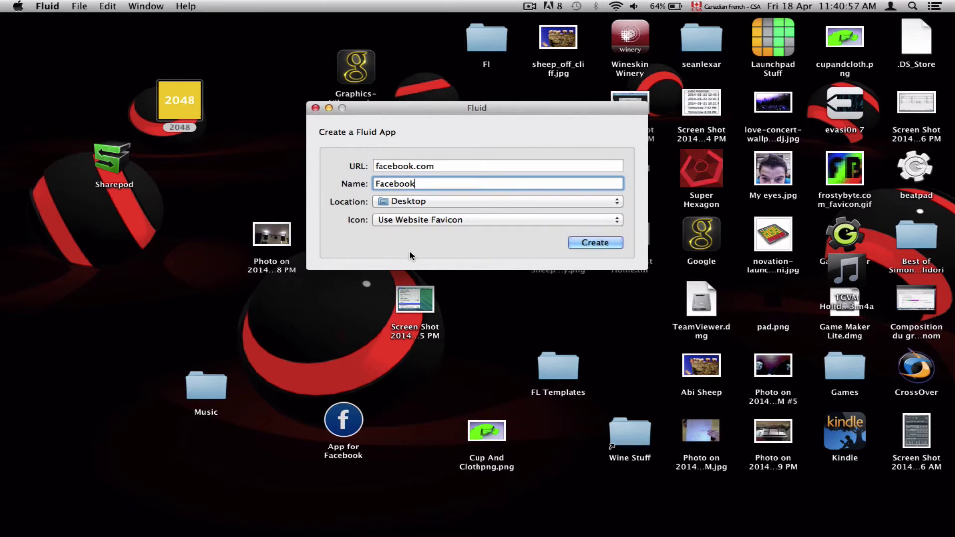
{"action": "key", "text": "Return"}
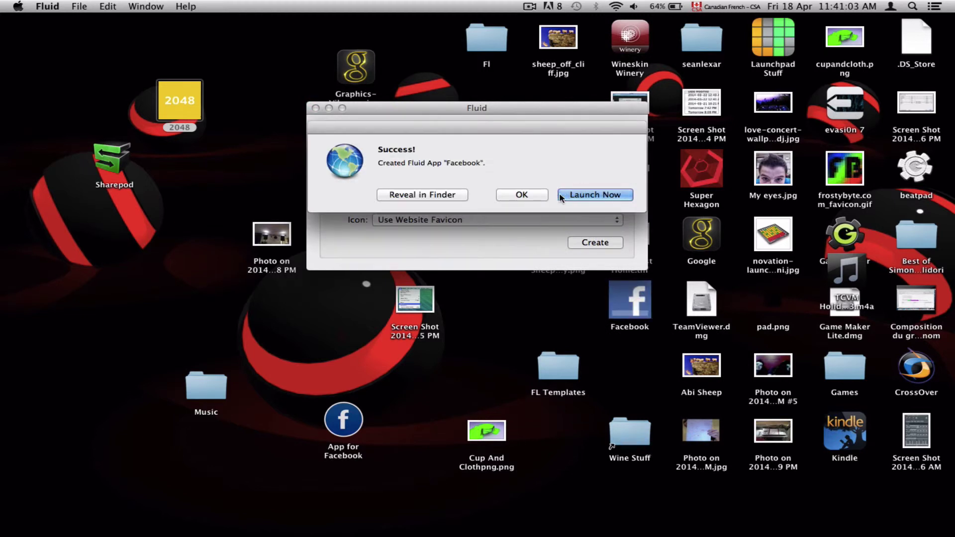
Dismiss the success message, quit Fluid, launch the Facebook app from the desktop, then quit it
{"action": "left_click", "coordinate": [523, 195]}
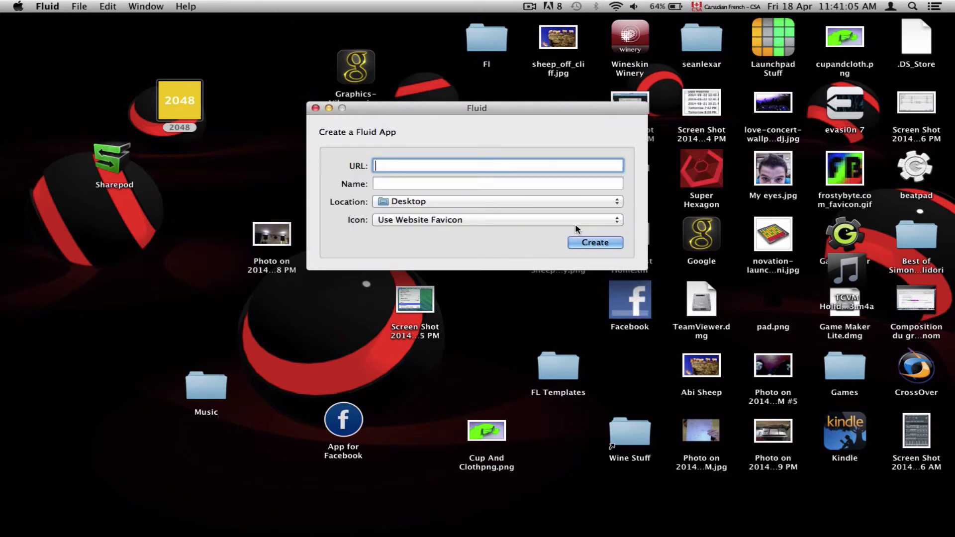
{"action": "key", "text": "super+q"}
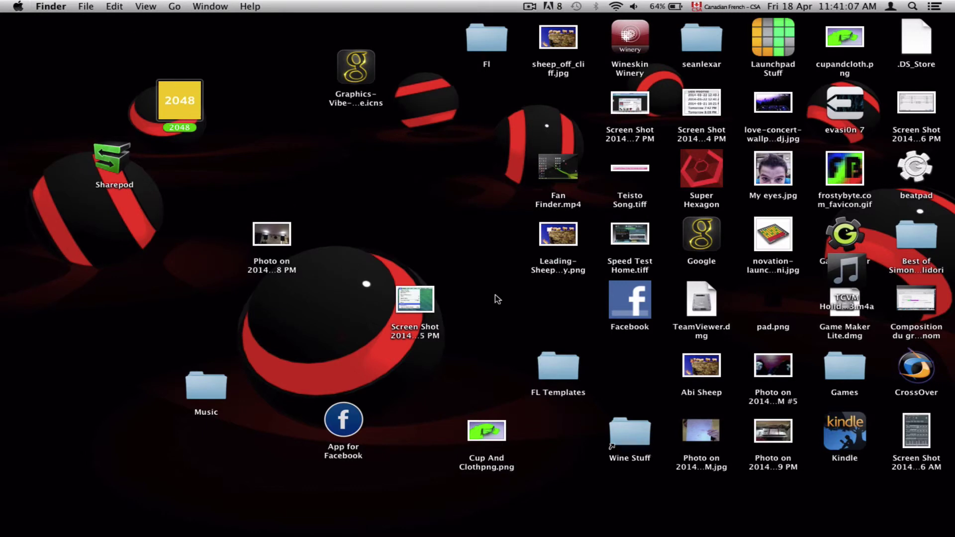
{"action": "double_click", "coordinate": [616, 297]}
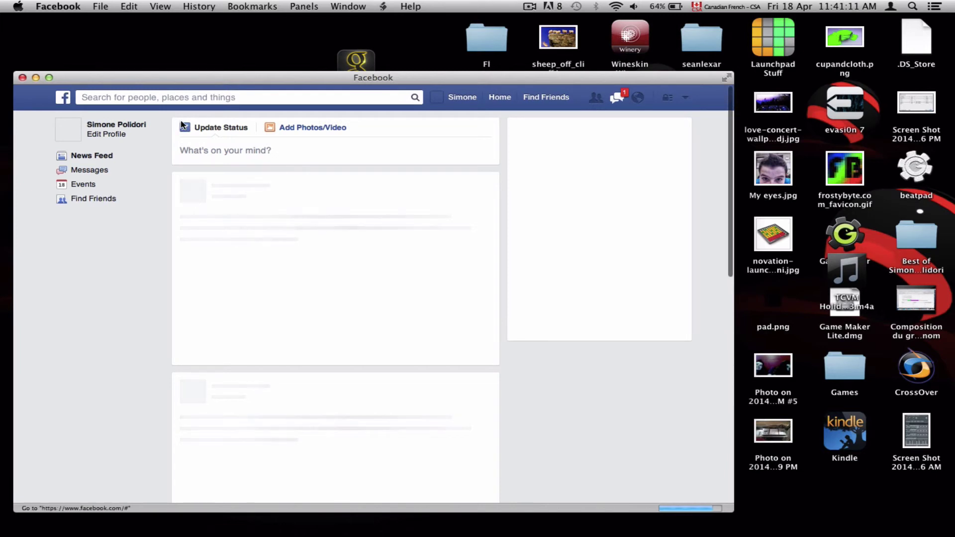
{"action": "key", "text": "super+q"}
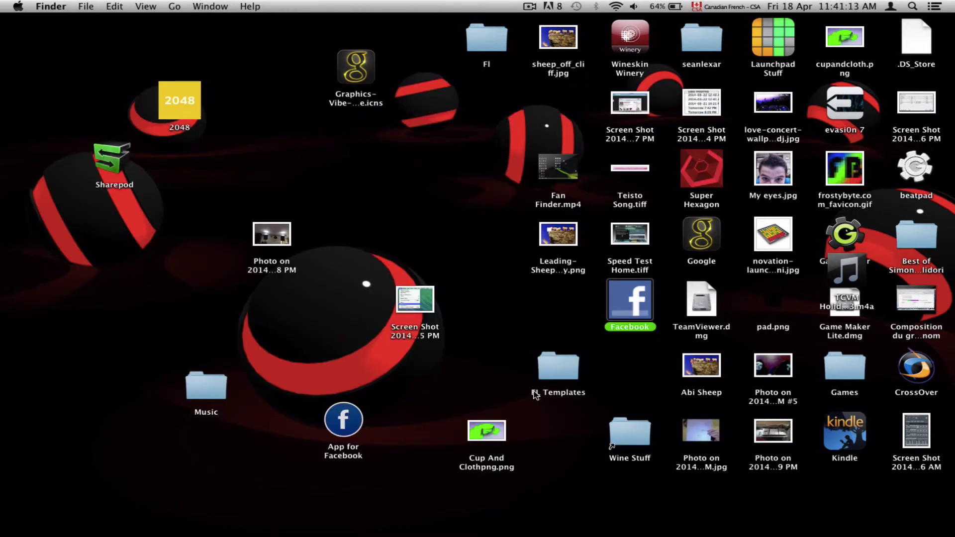